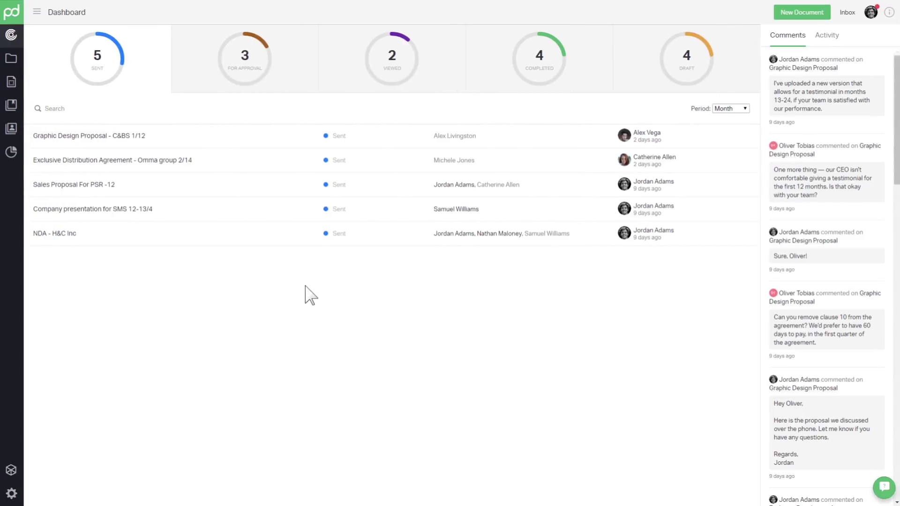
- Open the Sales Proposal Template from the templates list and begin a new role in its Roles panel
{"action": "left_click", "coordinate": [11, 82]}
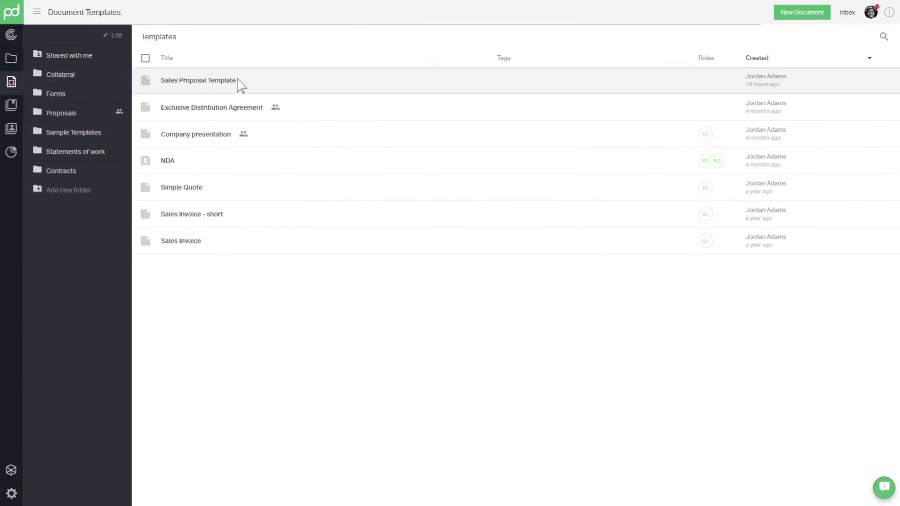
{"action": "left_click", "coordinate": [241, 86]}
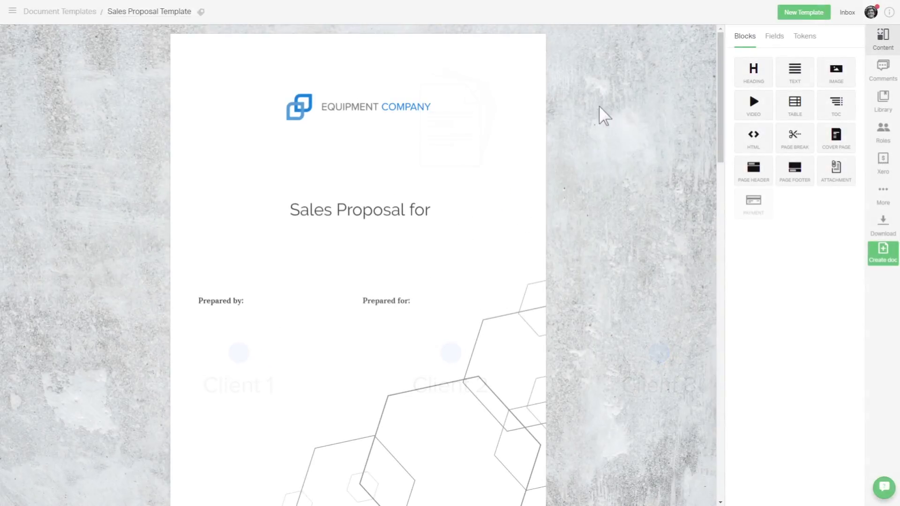
{"action": "left_click", "coordinate": [881, 128]}
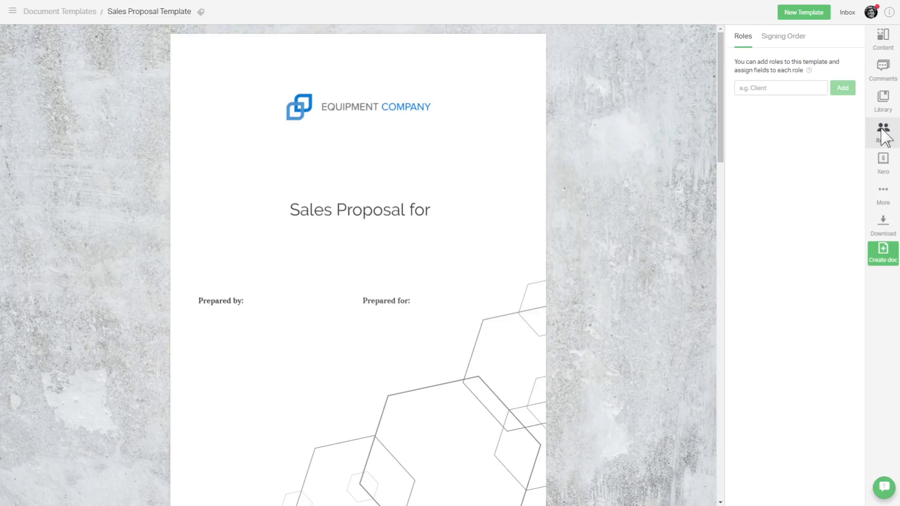
{"action": "left_click", "coordinate": [783, 87]}
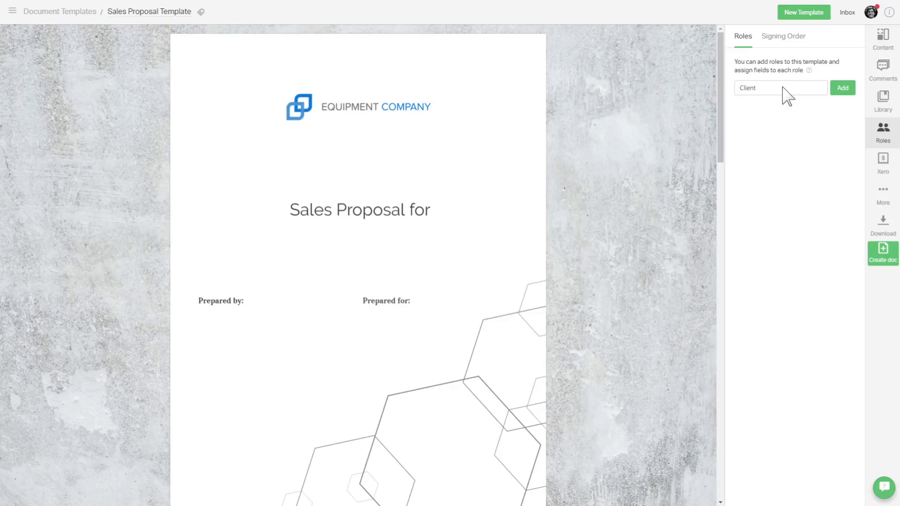
- Add the typed Client role, then enter and add Sender and Accounting as further roles
{"action": "left_click", "coordinate": [844, 91]}
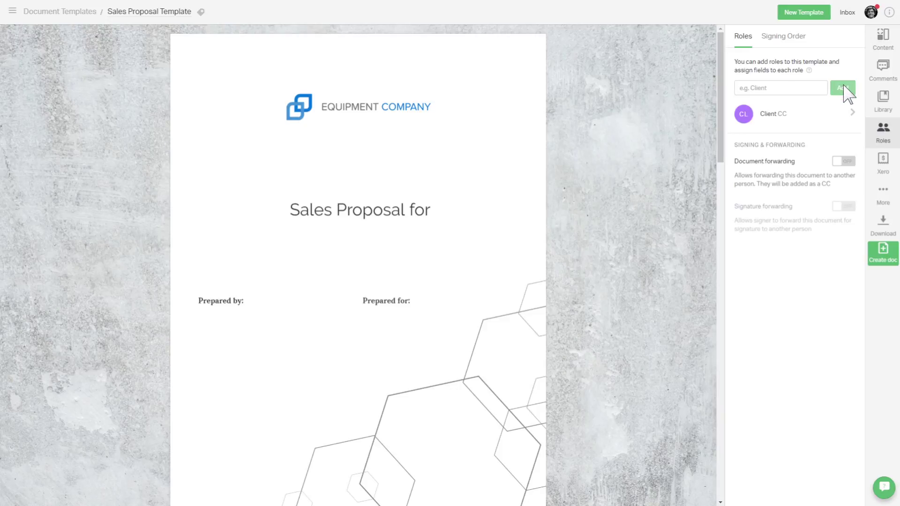
{"action": "left_click", "coordinate": [770, 88]}
{"action": "type", "text": "Sender"}
{"action": "left_click", "coordinate": [844, 88]}
{"action": "left_click", "coordinate": [769, 88]}
{"action": "type", "text": "Accounting"}
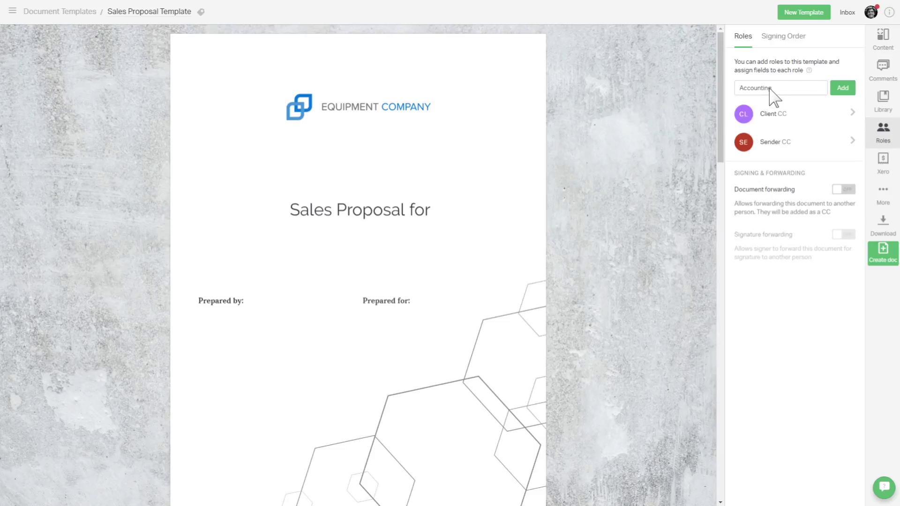
{"action": "left_click", "coordinate": [843, 89]}
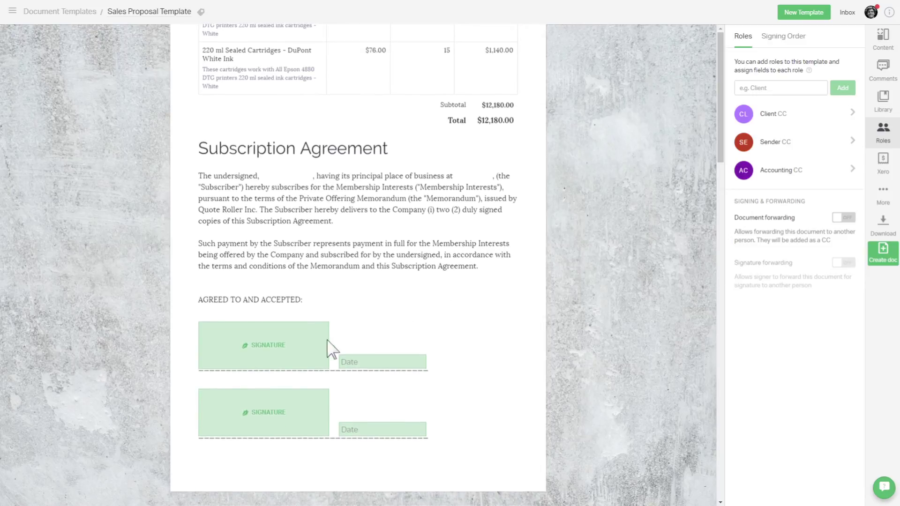
- Assign the first signature field and first date field to the Client role
{"action": "left_click", "coordinate": [295, 357]}
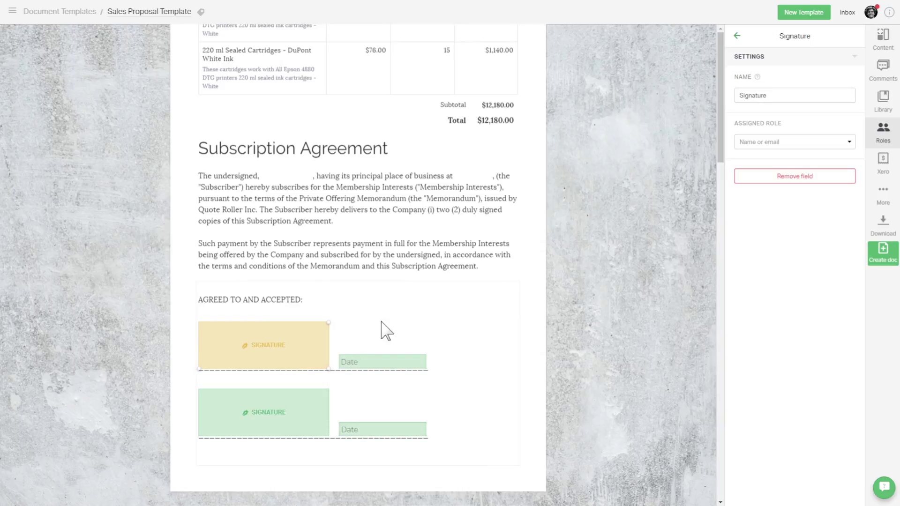
{"action": "left_click", "coordinate": [837, 143]}
{"action": "left_click", "coordinate": [813, 164]}
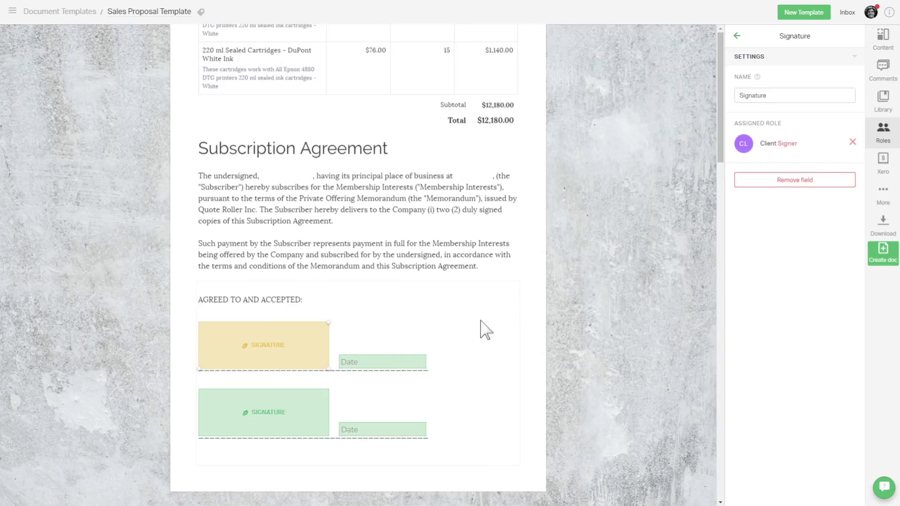
{"action": "left_click", "coordinate": [404, 364]}
{"action": "left_click", "coordinate": [781, 277]}
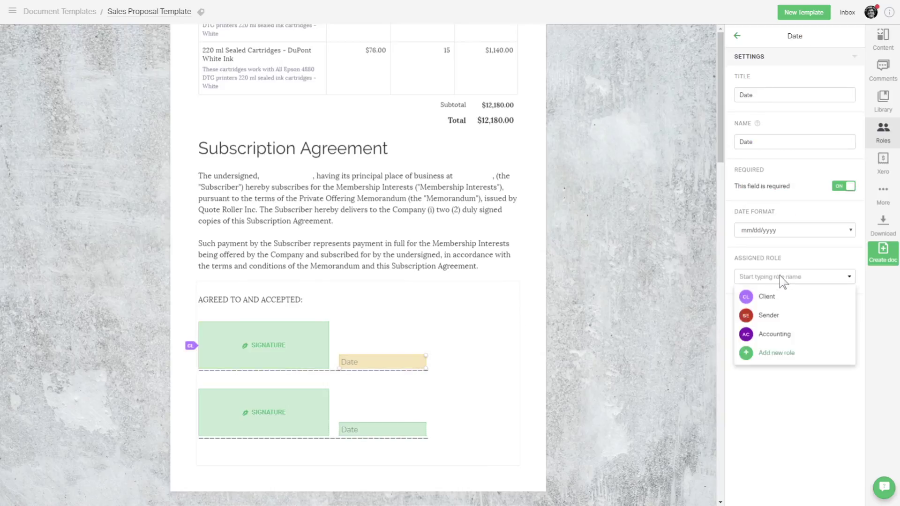
{"action": "left_click", "coordinate": [780, 297]}
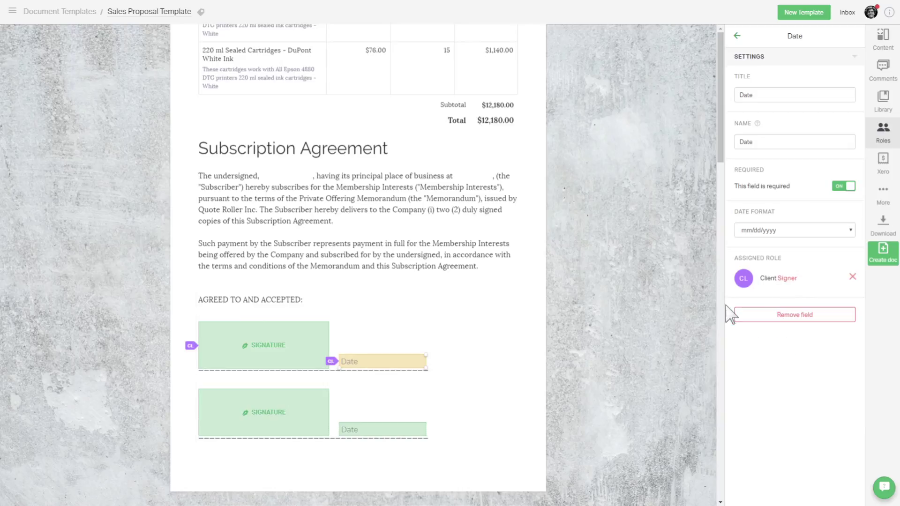
- Set up the second signature and date fields for Sender, then start a new document from the template
{"action": "left_click", "coordinate": [301, 418]}
{"action": "left_click", "coordinate": [396, 429]}
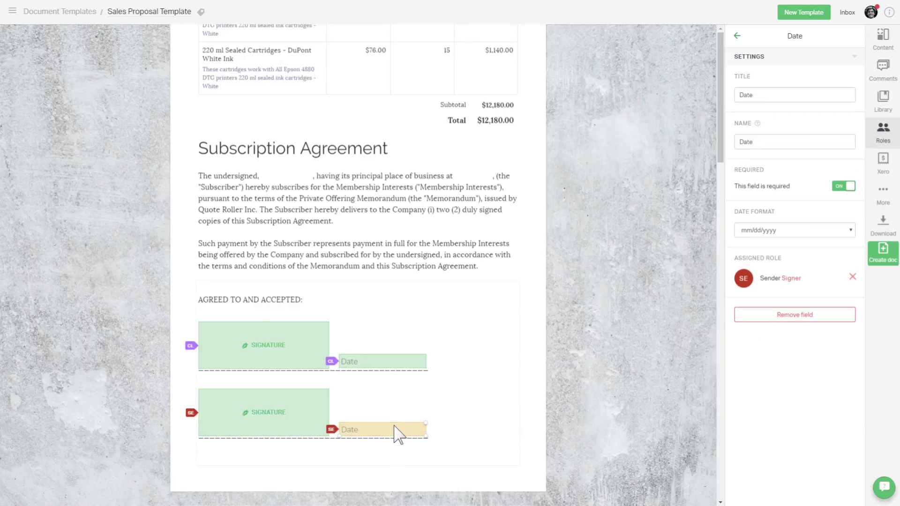
{"action": "left_click", "coordinate": [425, 445]}
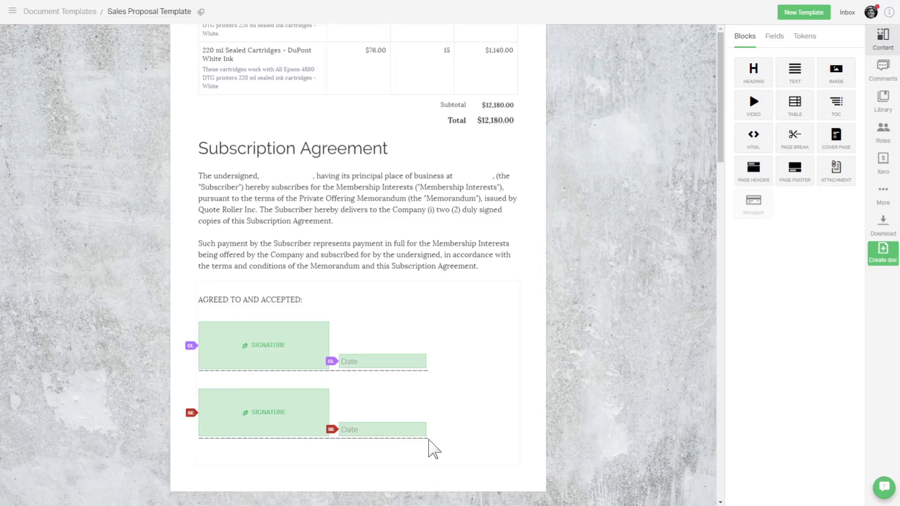
{"action": "left_click", "coordinate": [883, 256]}
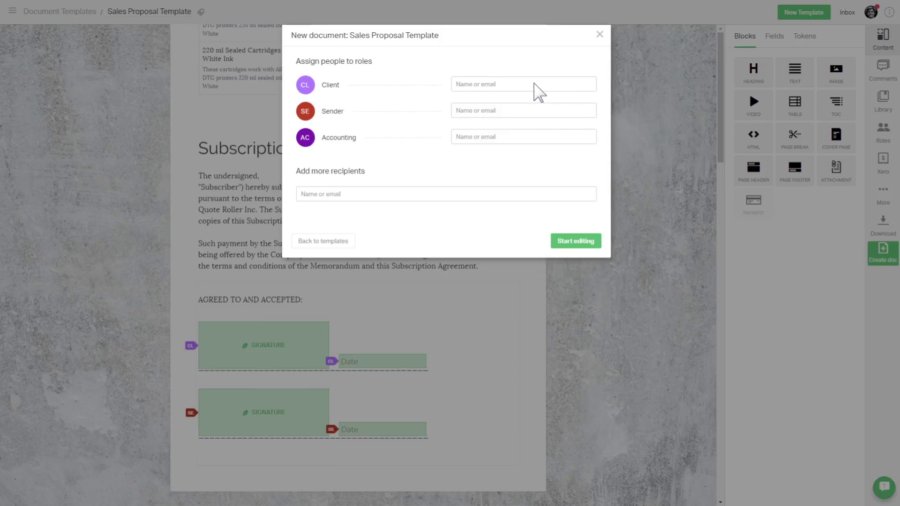
- Assign a suggested client contact to Client and yourself to Sender, then close the dialog to view tokens
{"action": "left_click", "coordinate": [534, 85]}
{"action": "left_click", "coordinate": [555, 112]}
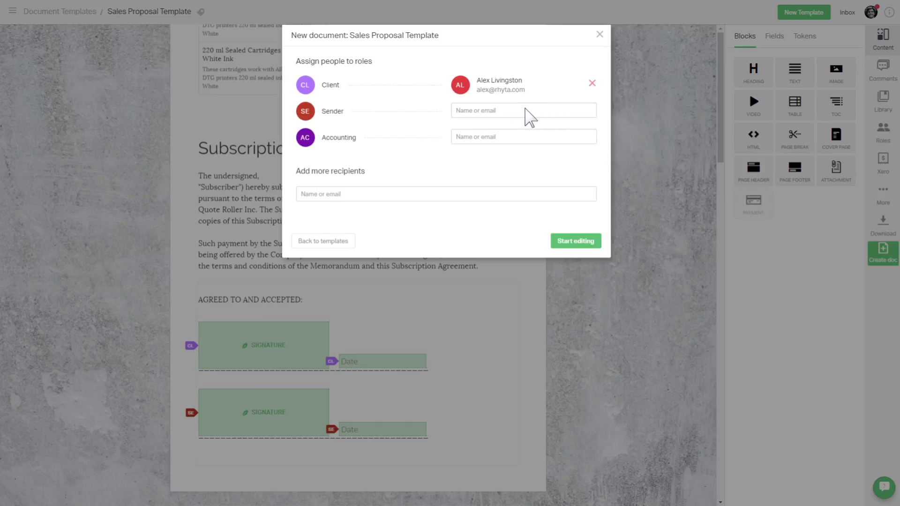
{"action": "left_click", "coordinate": [520, 110]}
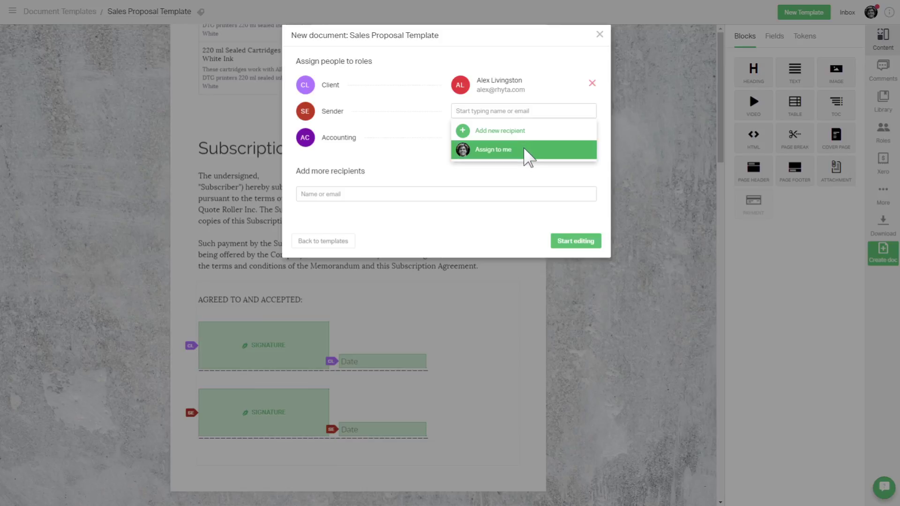
{"action": "left_click", "coordinate": [524, 149]}
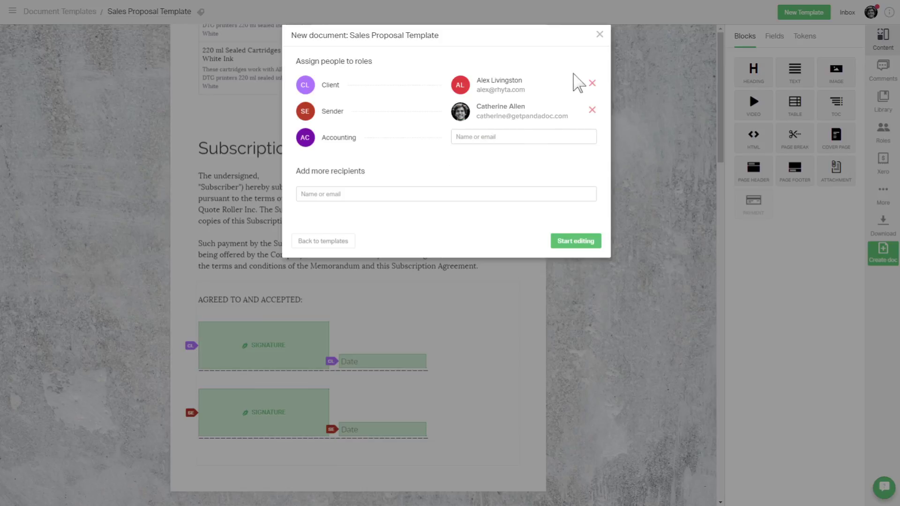
{"action": "left_click", "coordinate": [599, 36]}
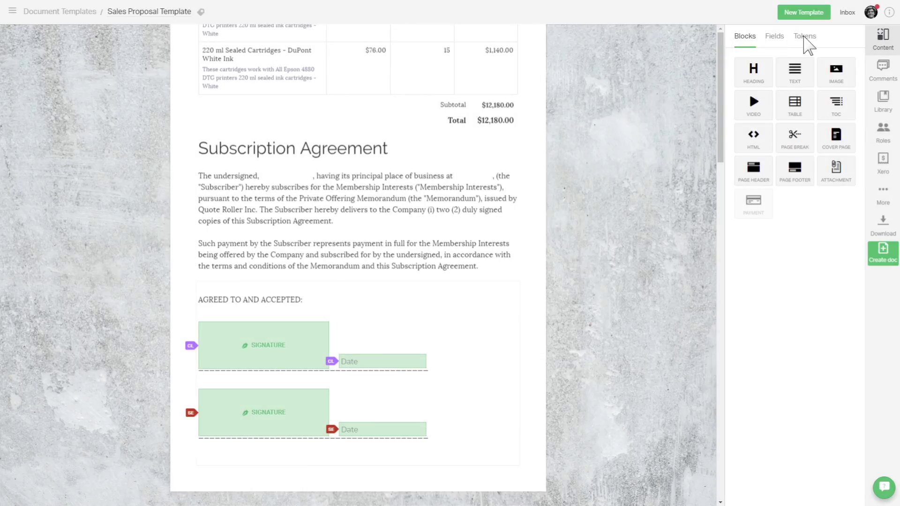
{"action": "left_click", "coordinate": [806, 37]}
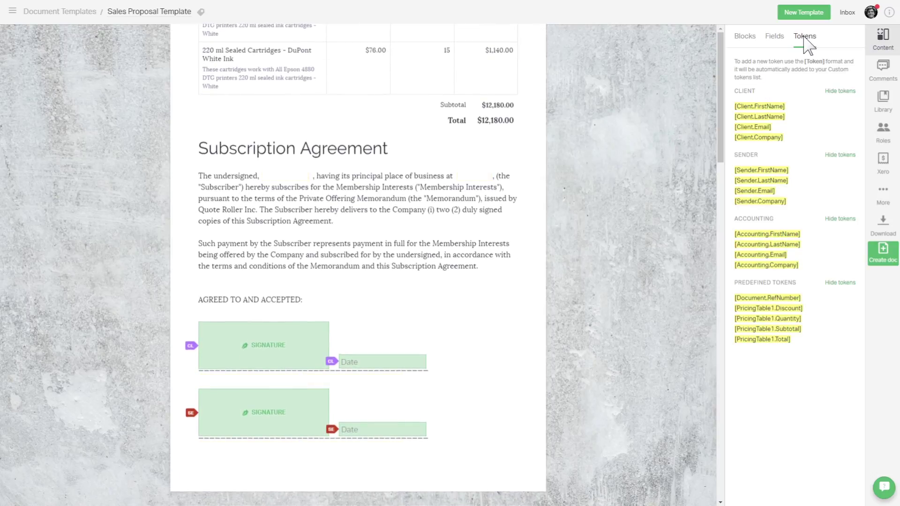
- Paste Client first/last name tokens under the first signature and Sender name tokens under the second
{"action": "left_click", "coordinate": [780, 106]}
{"action": "left_click", "coordinate": [201, 379]}
{"action": "type", "text": "[Client.FirstName]"}
{"action": "left_click", "coordinate": [780, 116]}
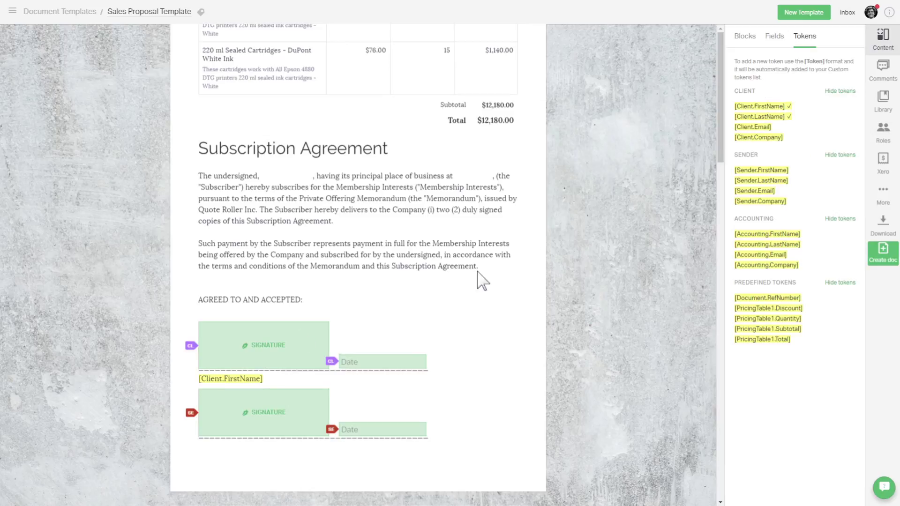
{"action": "left_click", "coordinate": [272, 379]}
{"action": "key", "text": "ctrl+v"}
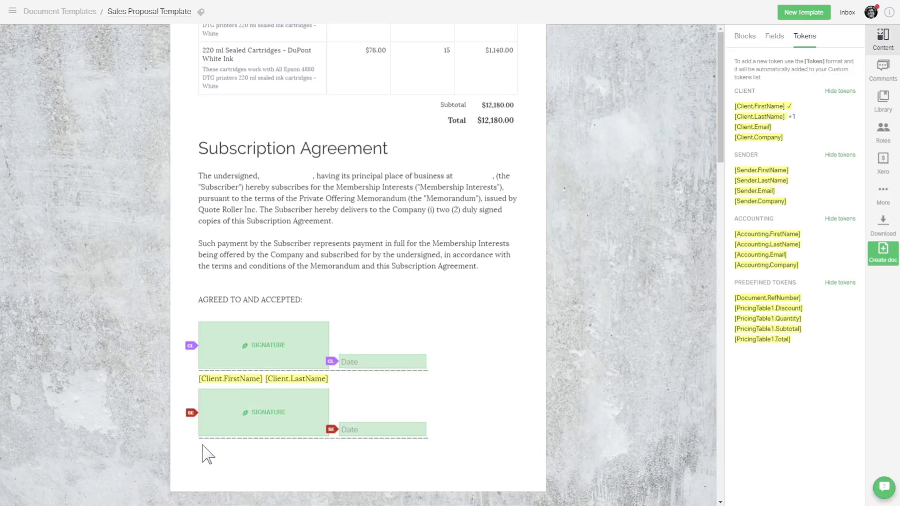
{"action": "left_click", "coordinate": [202, 448]}
{"action": "key", "text": "ctrl+v"}
{"action": "left_click", "coordinate": [280, 447]}
{"action": "type", "text": "[Sender.LastName]"}
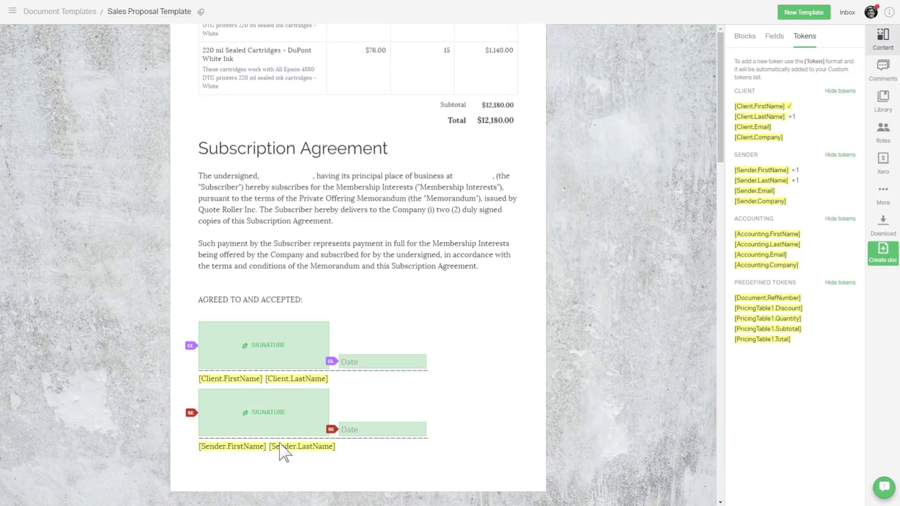
- Insert [Client.Company] after 'The undersigned,' and type a new [Client Address] token after 'business at'
{"action": "left_click", "coordinate": [277, 177]}
{"action": "type", "text": "[Client.Company]"}
{"action": "scroll", "coordinate": [274, 183], "scroll_direction": "up", "scroll_amount": 10}
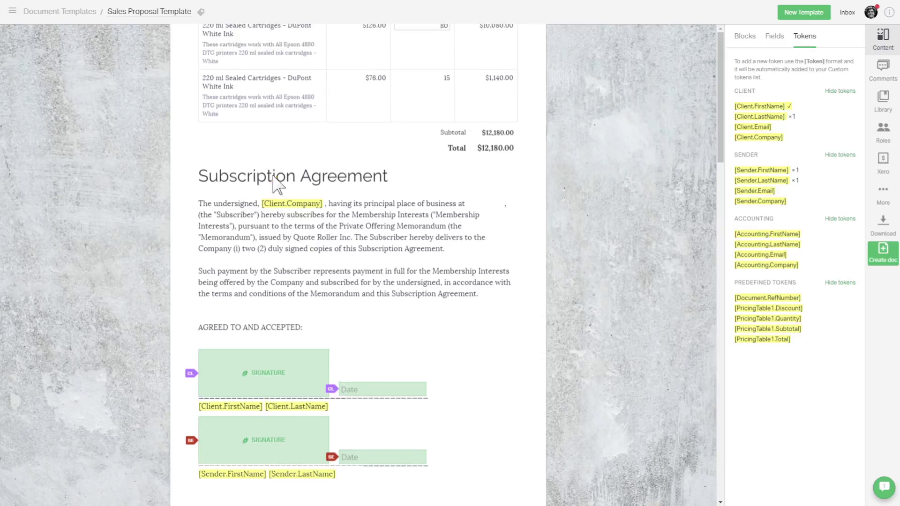
{"action": "scroll", "coordinate": [273, 177], "scroll_direction": "up", "scroll_amount": 8}
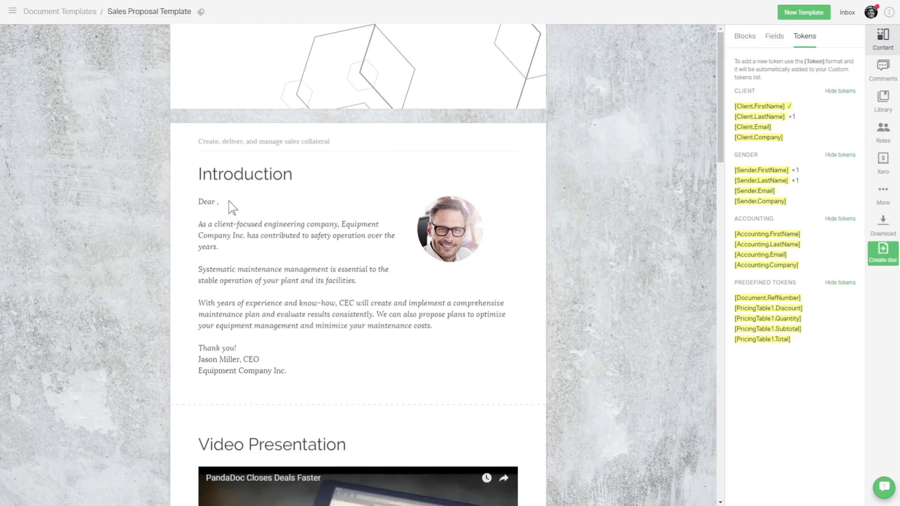
{"action": "scroll", "coordinate": [233, 210], "scroll_direction": "up", "scroll_amount": 7}
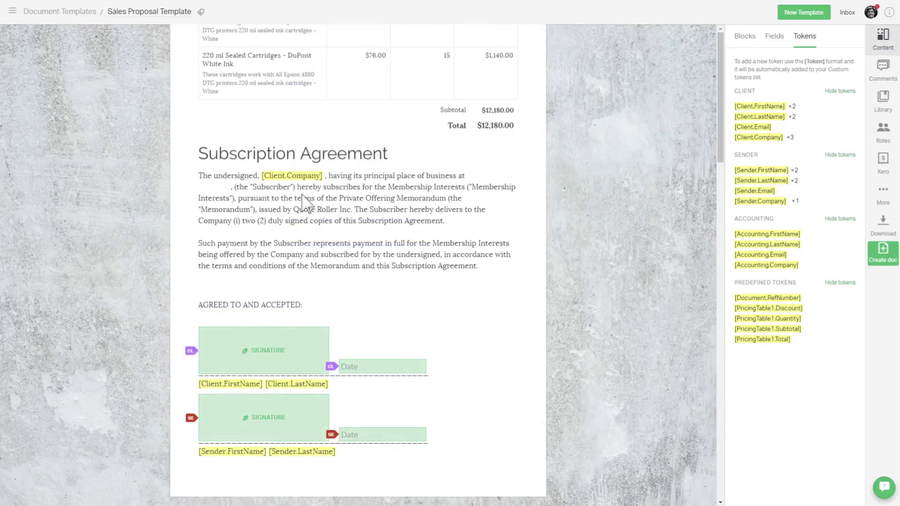
{"action": "left_click", "coordinate": [470, 179]}
{"action": "type", "text": "[Client Address]"}
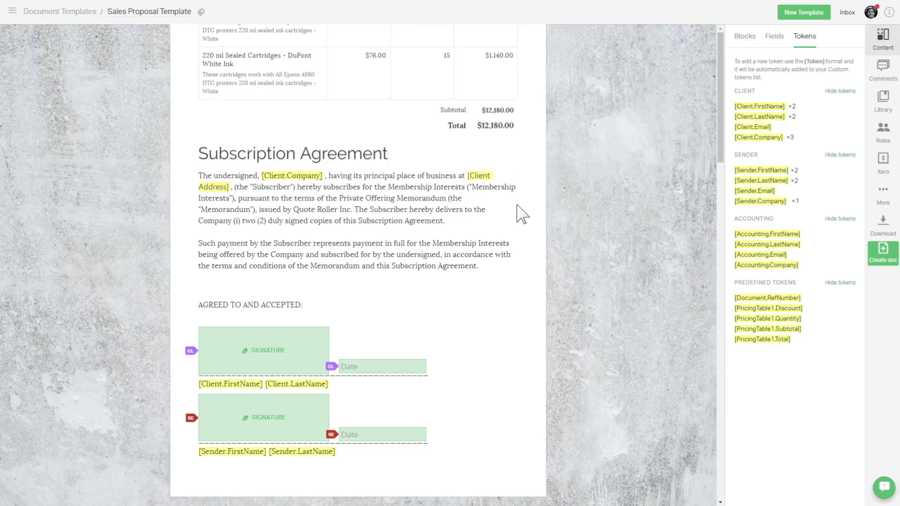
{"action": "left_click", "coordinate": [884, 132]}
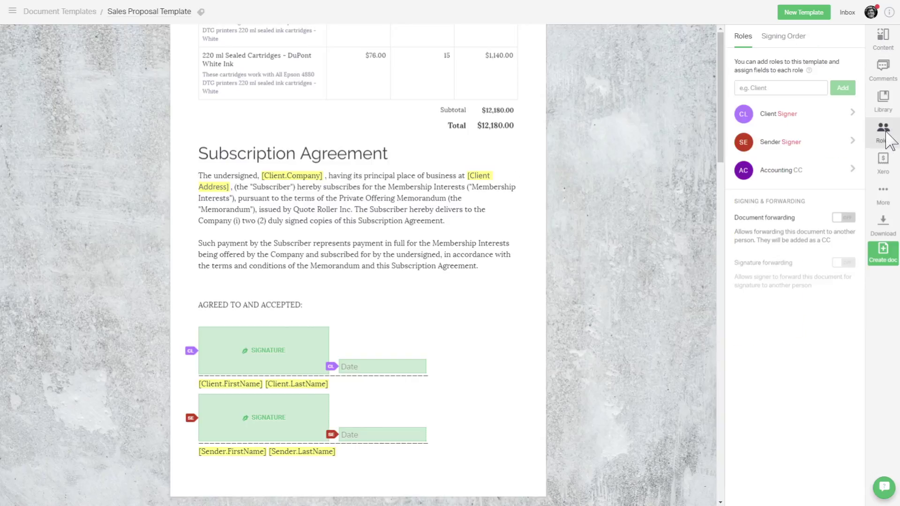
- Pre-assign Document sender to the Sender role
{"action": "left_click", "coordinate": [809, 148]}
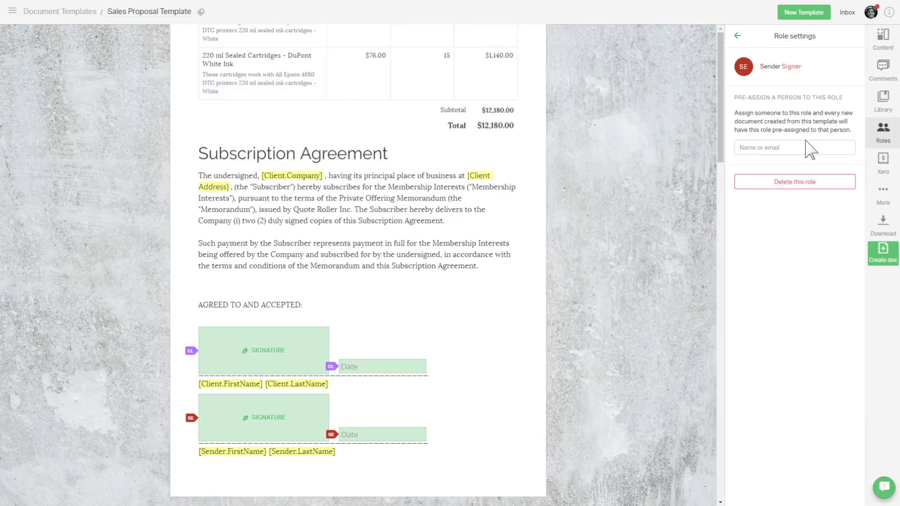
{"action": "left_click", "coordinate": [799, 148]}
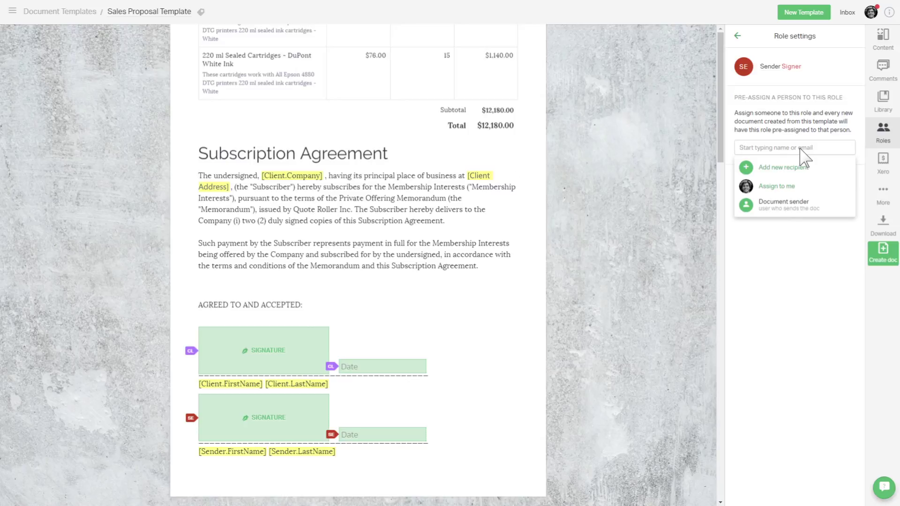
{"action": "left_click", "coordinate": [843, 210]}
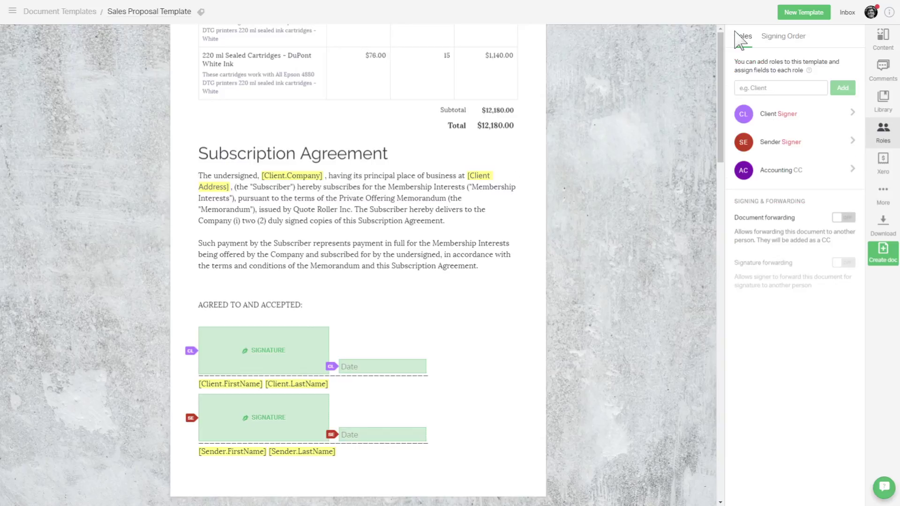
- Pre-assign the Accounting Department contact, found by its accounting e-mail, to the Accounting role
{"action": "left_click", "coordinate": [811, 173]}
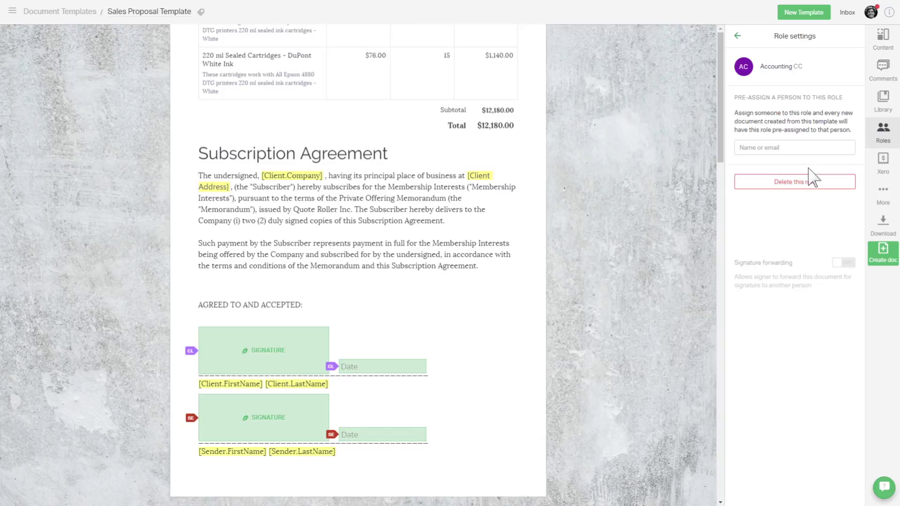
{"action": "left_click", "coordinate": [802, 142]}
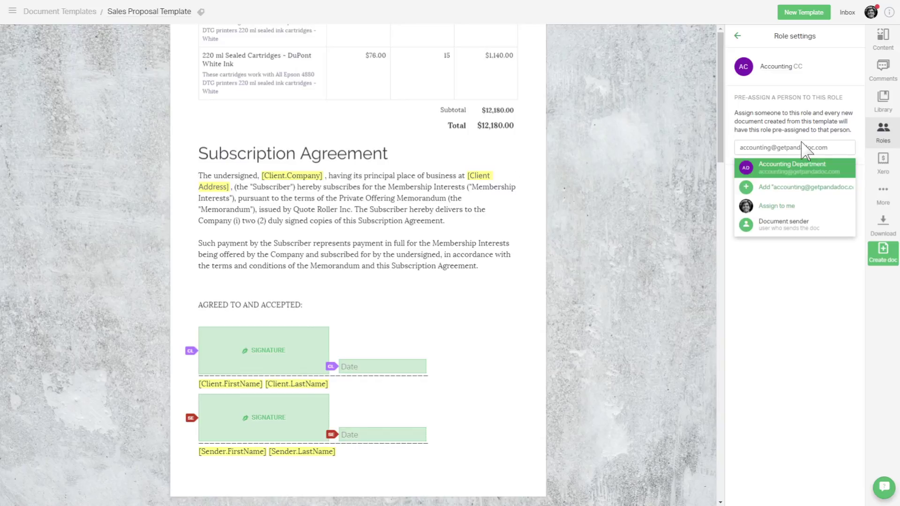
{"action": "left_click", "coordinate": [836, 170]}
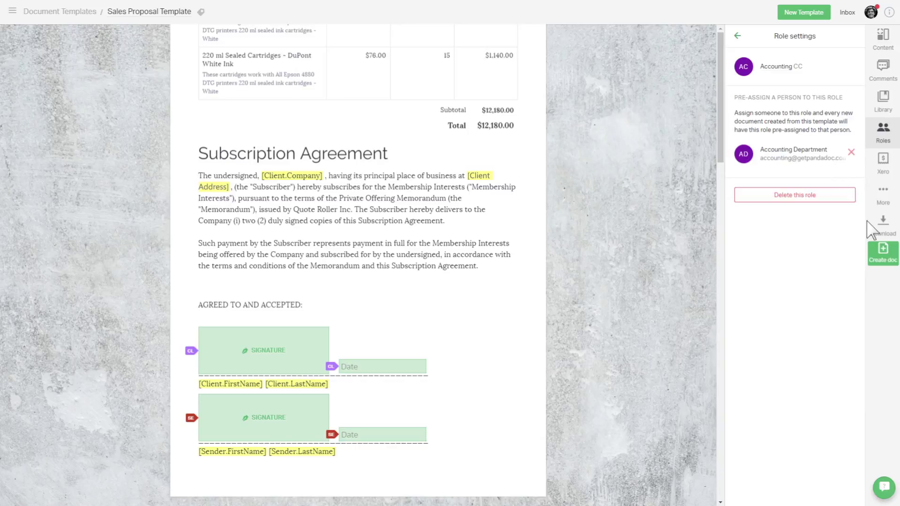
- Create a document from the template with the suggested client contact assigned to the Client role
{"action": "left_click", "coordinate": [884, 252]}
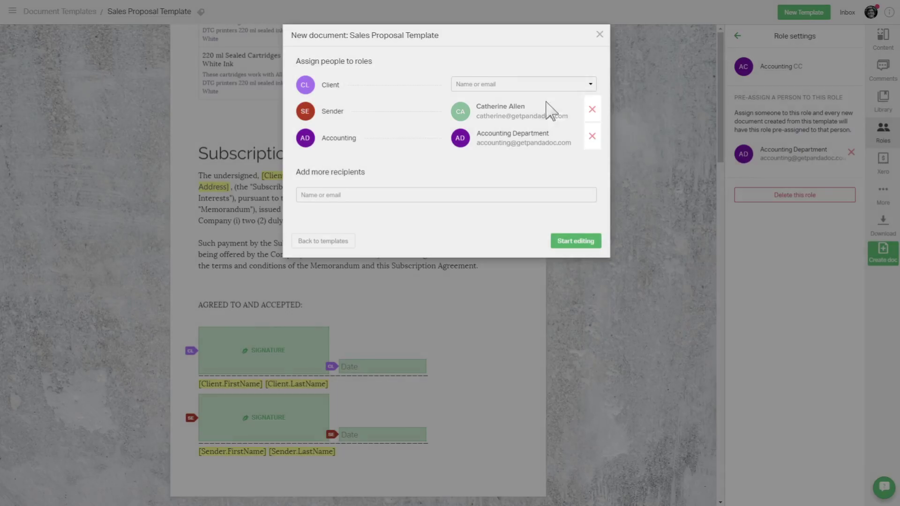
{"action": "left_click", "coordinate": [504, 85]}
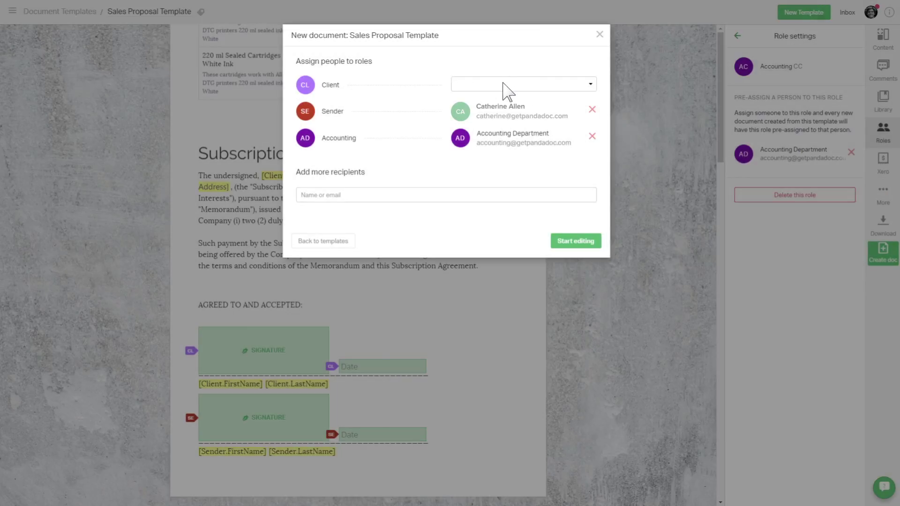
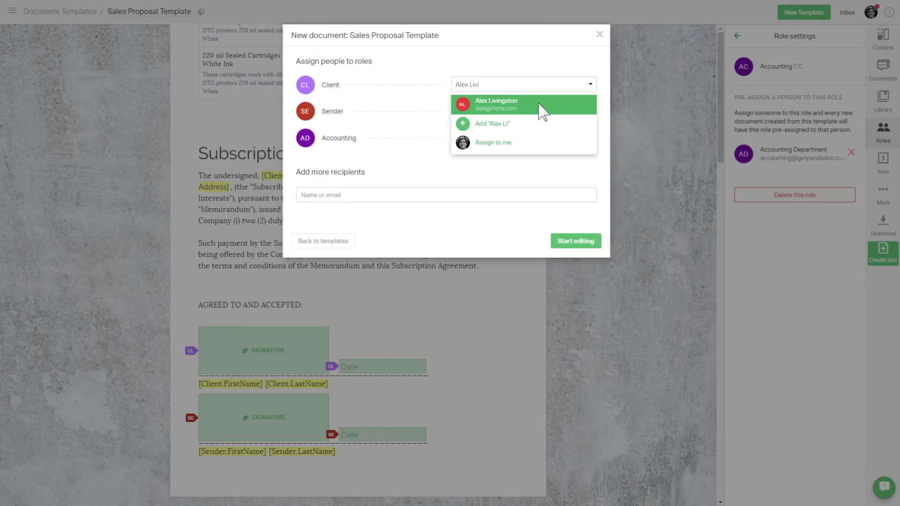
{"action": "left_click", "coordinate": [539, 104]}
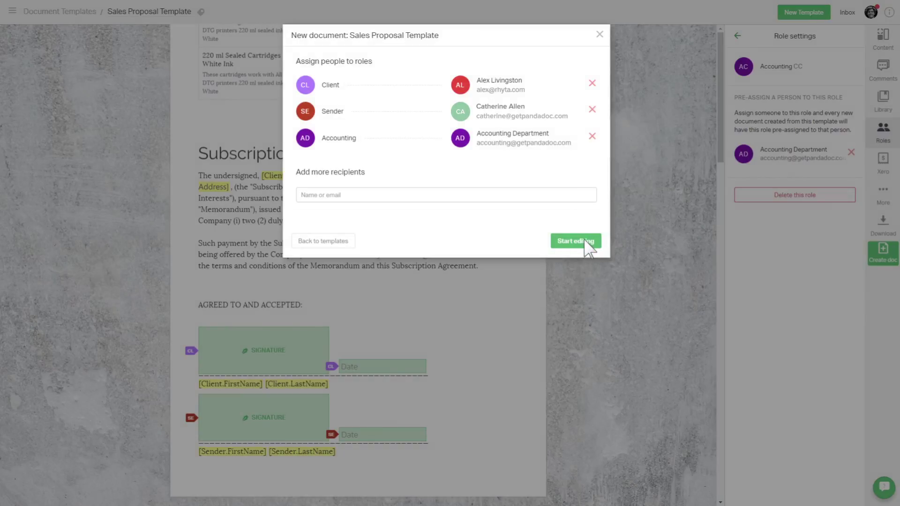
{"action": "left_click", "coordinate": [585, 241]}
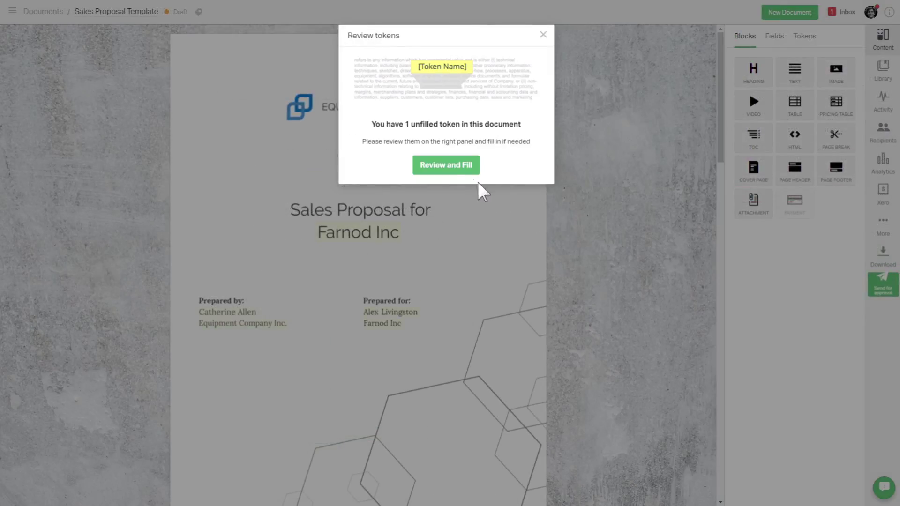
- Review the one unfilled token and enter the client's street address in Client Address
{"action": "left_click", "coordinate": [446, 166]}
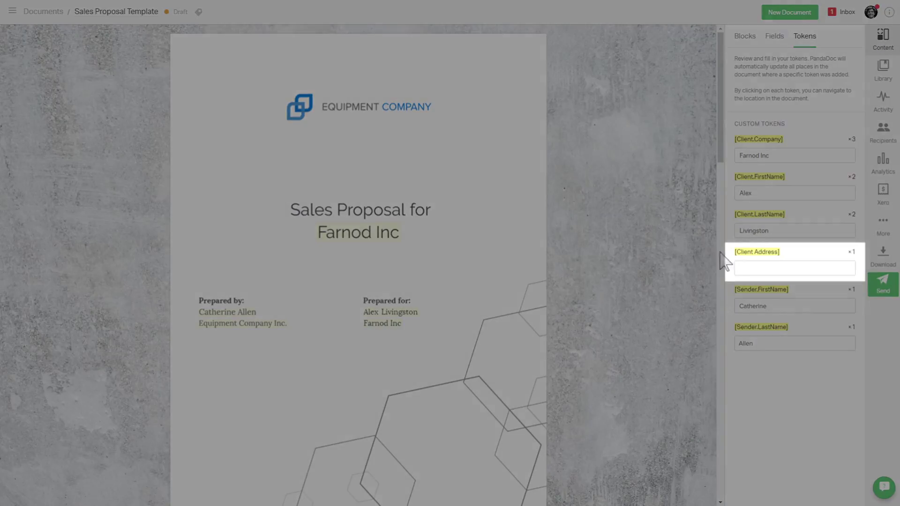
{"action": "left_click", "coordinate": [763, 271]}
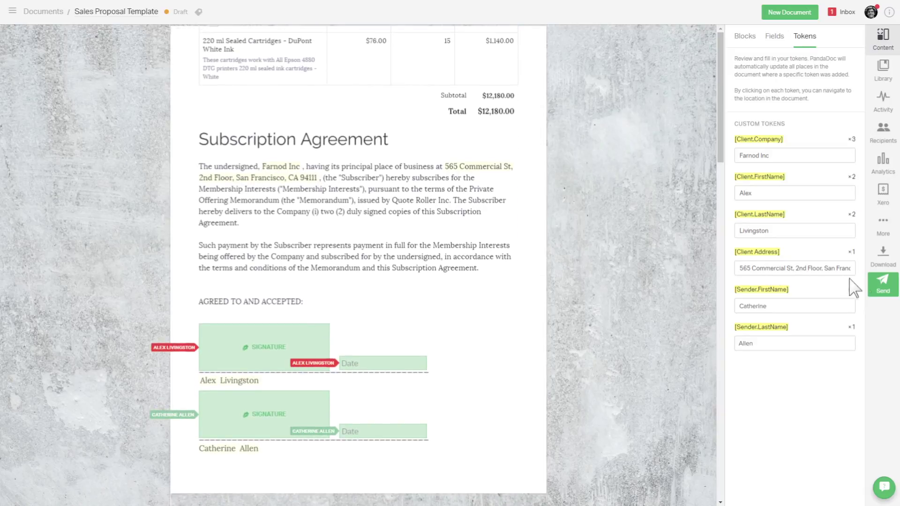
- Send the filled Sales Proposal to the Client, Sender and Accounting Department recipients
{"action": "left_click", "coordinate": [883, 285]}
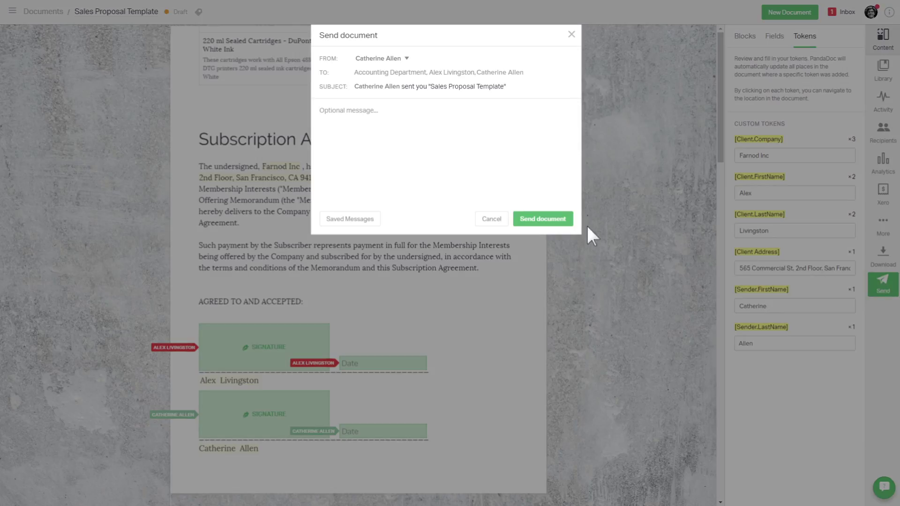
{"action": "left_click", "coordinate": [542, 219]}
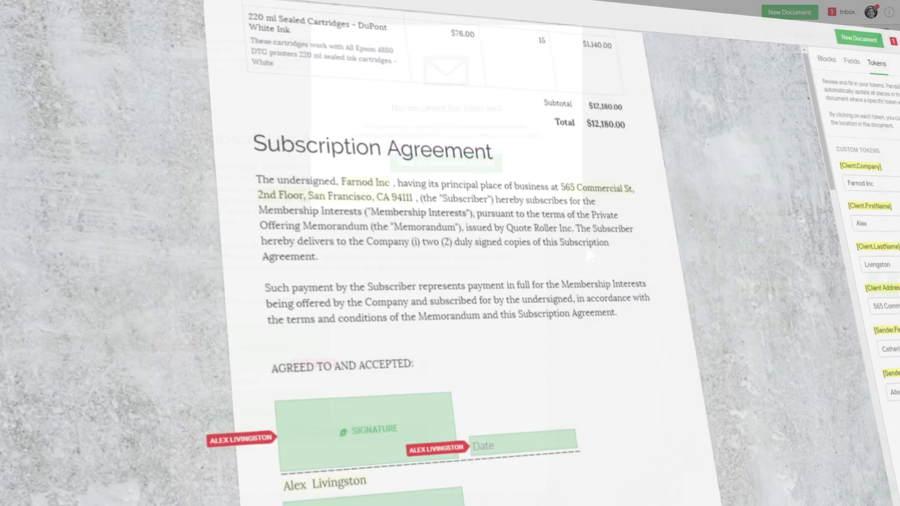